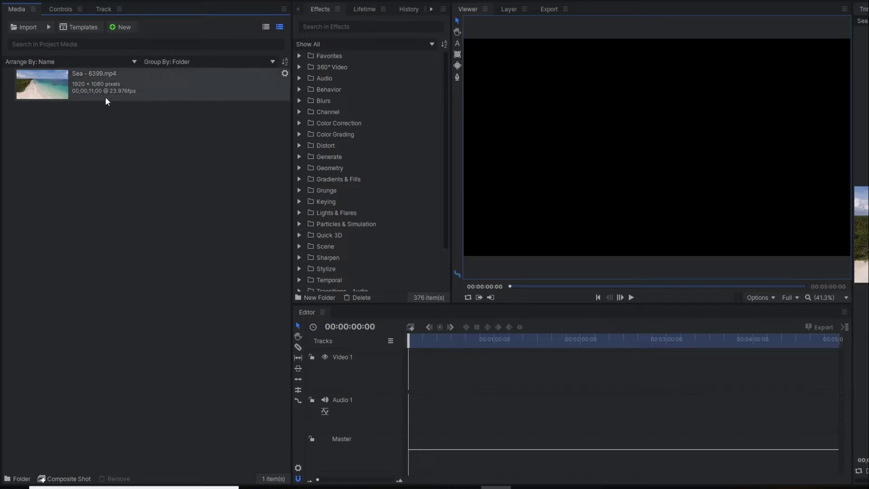
- Convert Sea - 6399.mp4 into a composite shot with default settings and scrub through the footage
{"action": "right_click", "coordinate": [99, 83]}
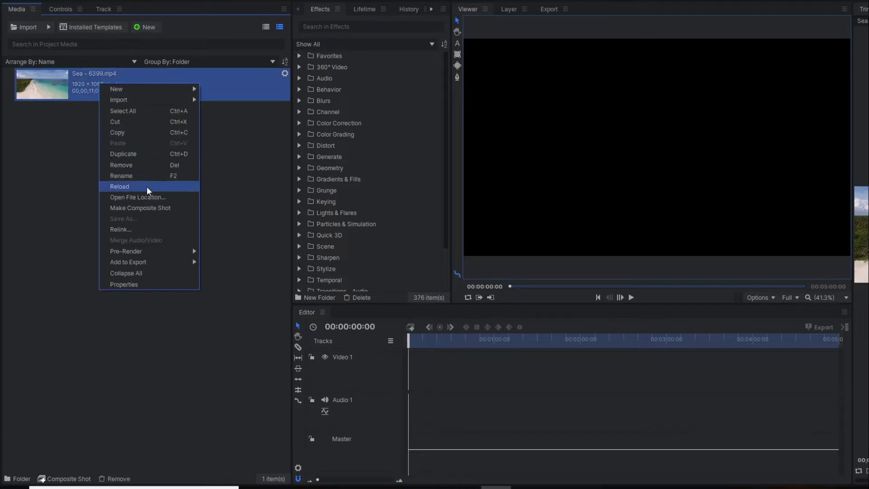
{"action": "left_click", "coordinate": [140, 209]}
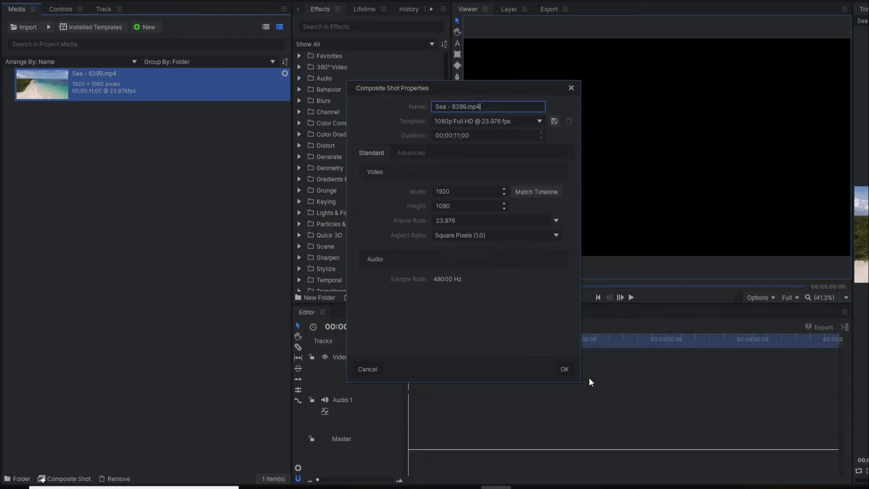
{"action": "left_click", "coordinate": [561, 370]}
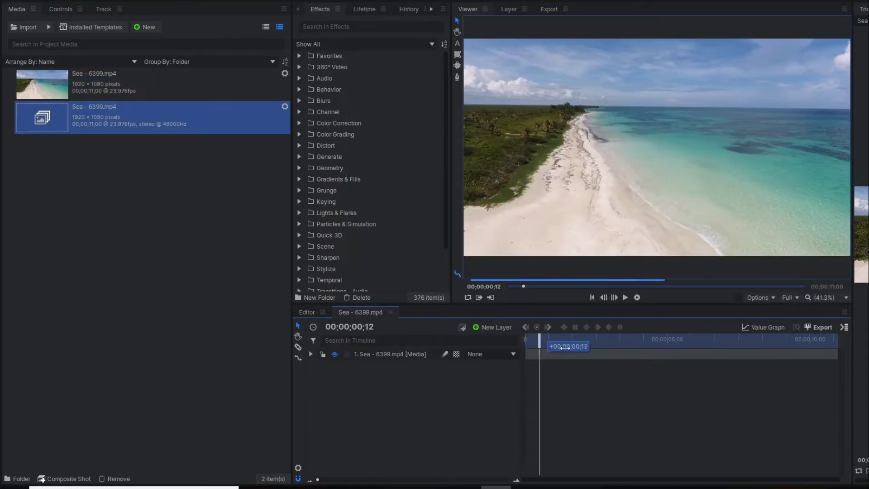
{"action": "left_click_drag", "start_coordinate": [527, 343], "coordinate": [642, 342]}
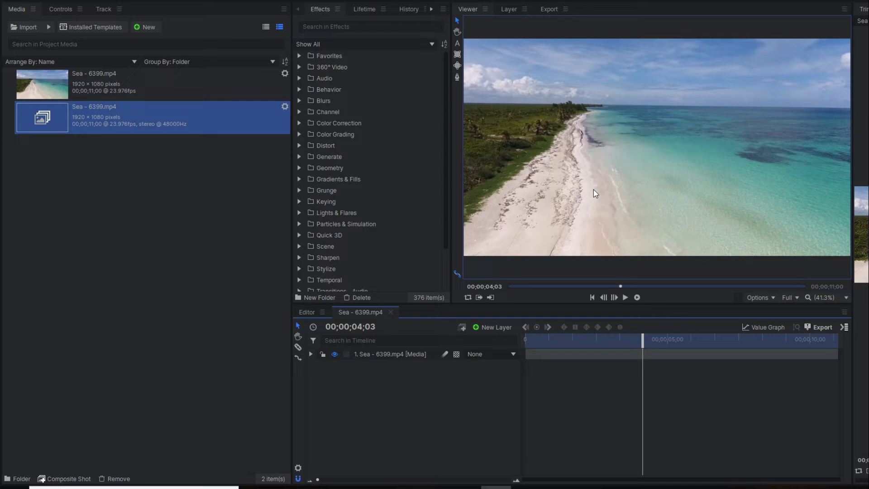
{"action": "key", "text": "Home"}
- Add a black 1920x1080 plane layer above the Sea clip
{"action": "left_click", "coordinate": [401, 353]}
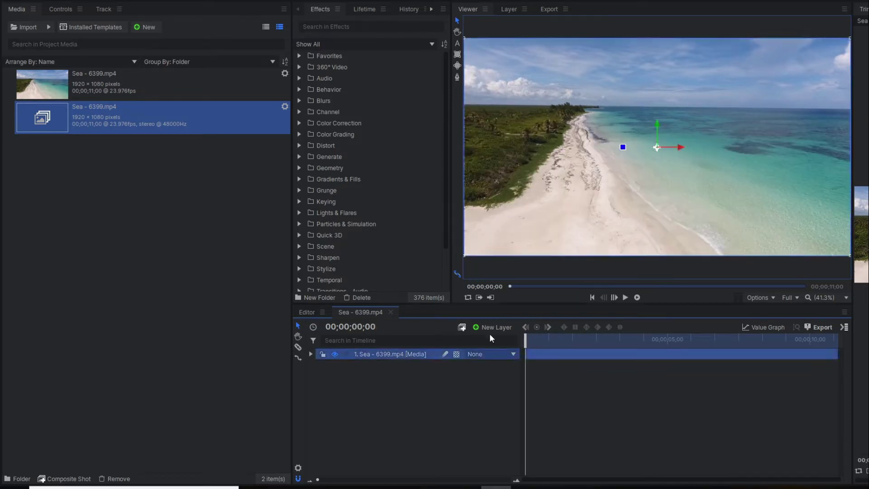
{"action": "left_click", "coordinate": [490, 326]}
{"action": "left_click", "coordinate": [495, 339]}
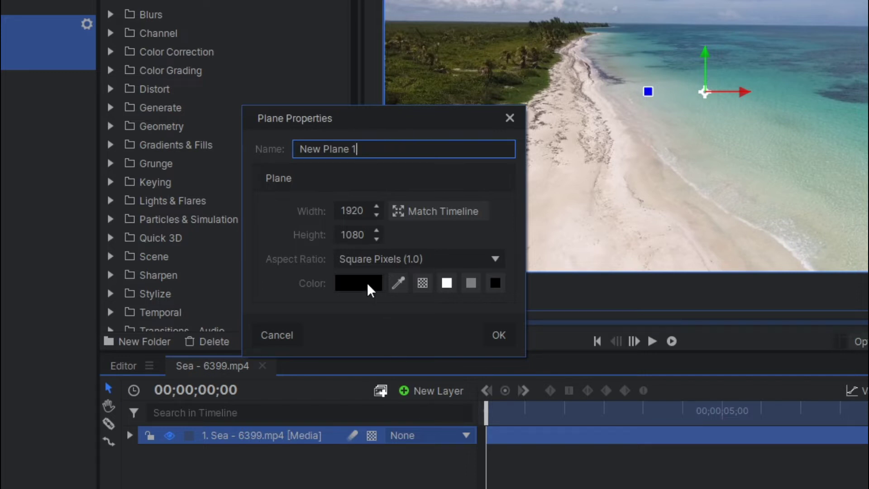
{"action": "left_click", "coordinate": [496, 335]}
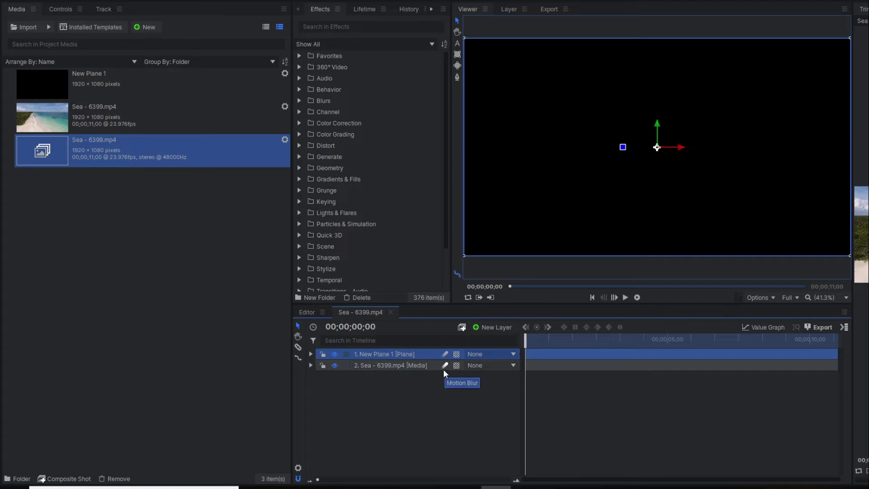
- Lower New Plane 1's Transform opacity below 100% so the beach shows through
{"action": "left_click", "coordinate": [396, 366]}
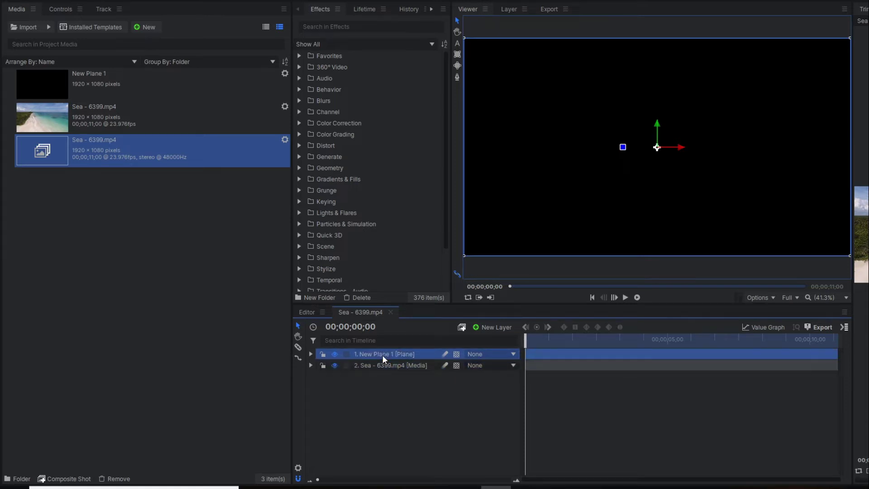
{"action": "left_click", "coordinate": [310, 354]}
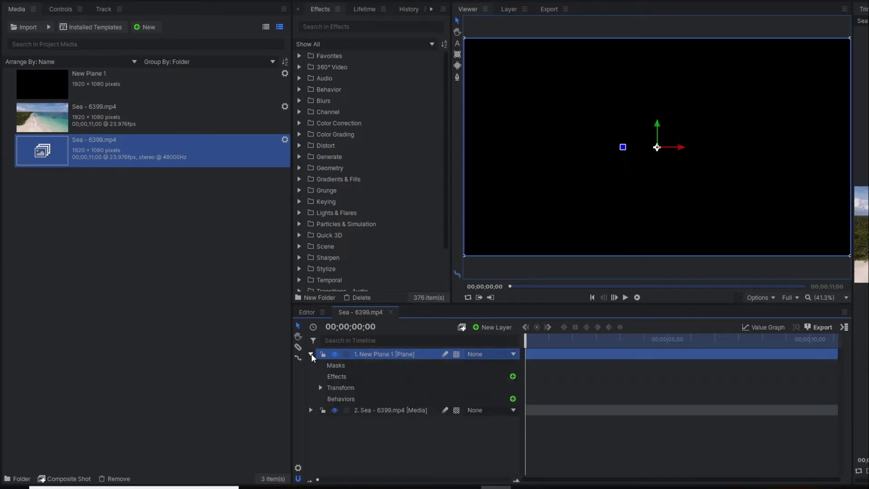
{"action": "left_click", "coordinate": [241, 330]}
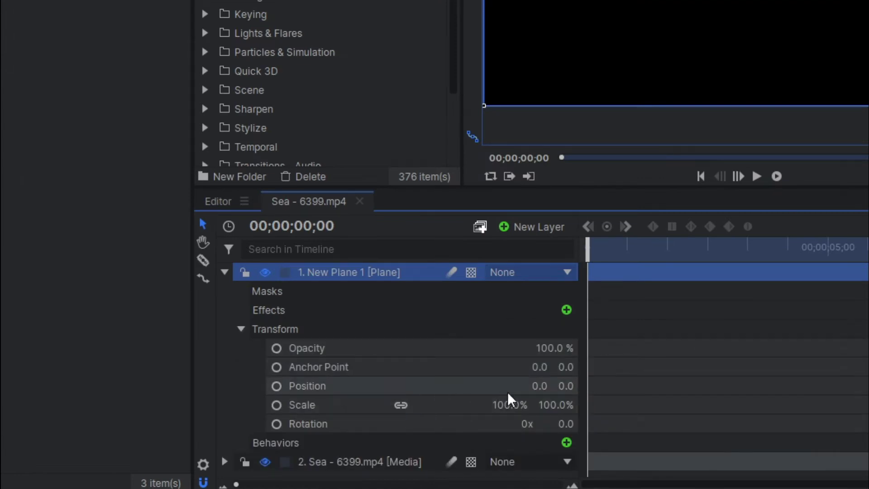
{"action": "left_click_drag", "start_coordinate": [548, 350], "coordinate": [522, 350]}
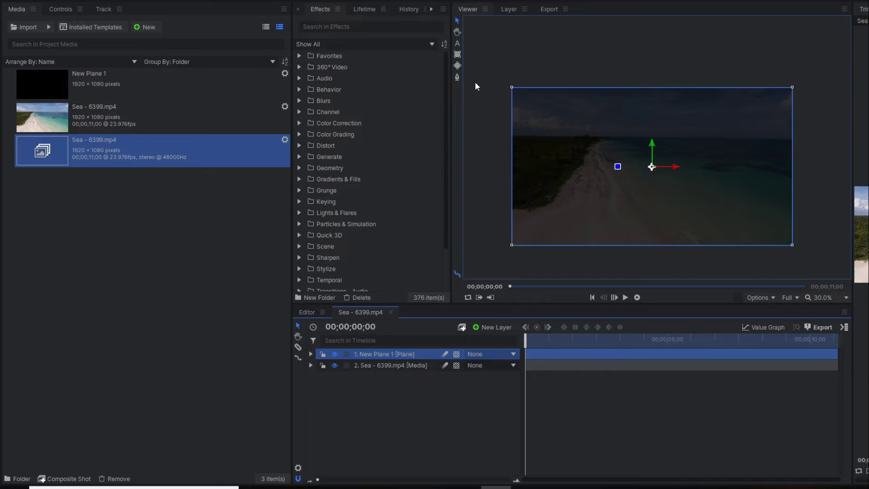
- Draw a rectangle mask over the upper part of the frame on the plane
{"action": "left_click", "coordinate": [457, 54]}
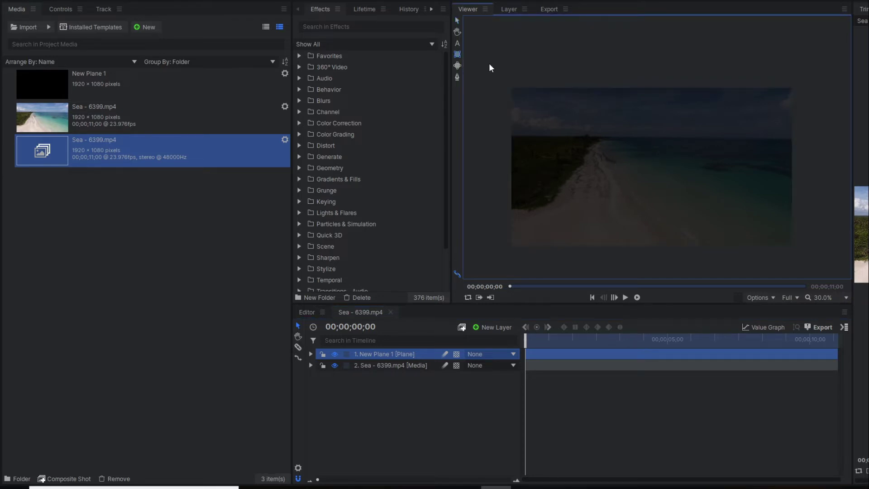
{"action": "left_click_drag", "start_coordinate": [488, 61], "coordinate": [813, 173]}
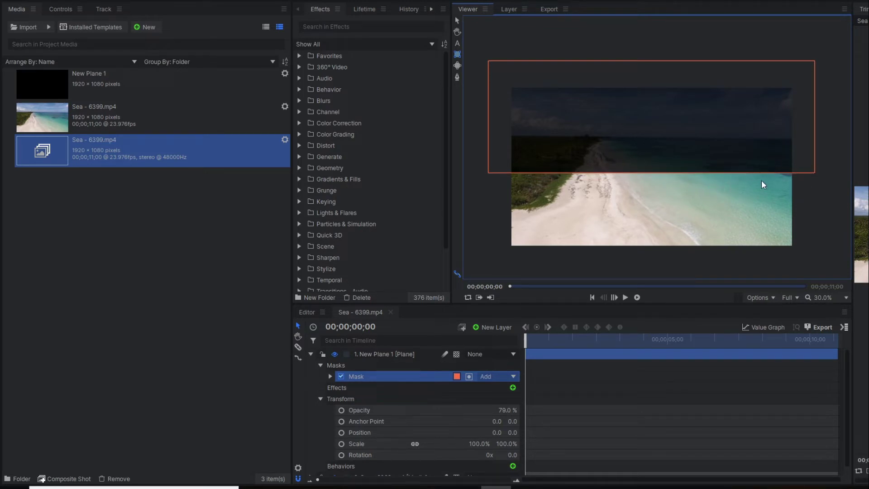
- Search effects for '1080', apply the 1080p Title Safe Guide to the plane, and check its settings
{"action": "left_click", "coordinate": [311, 353]}
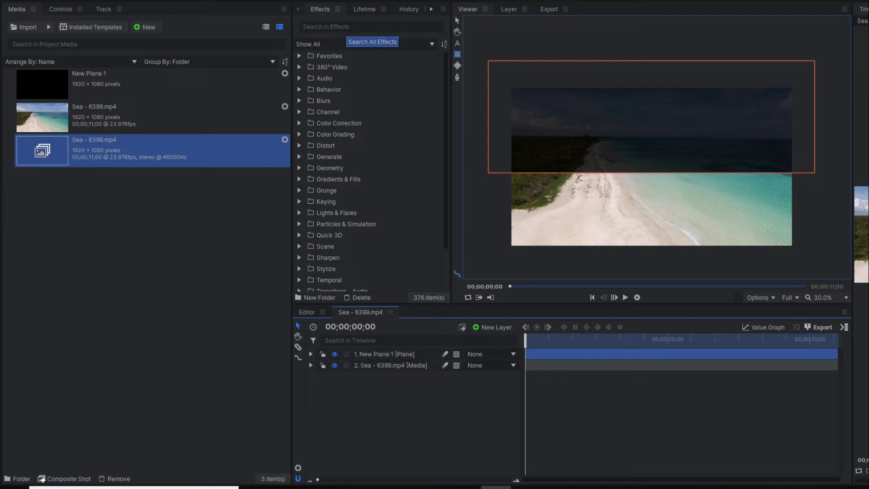
{"action": "left_click", "coordinate": [349, 26]}
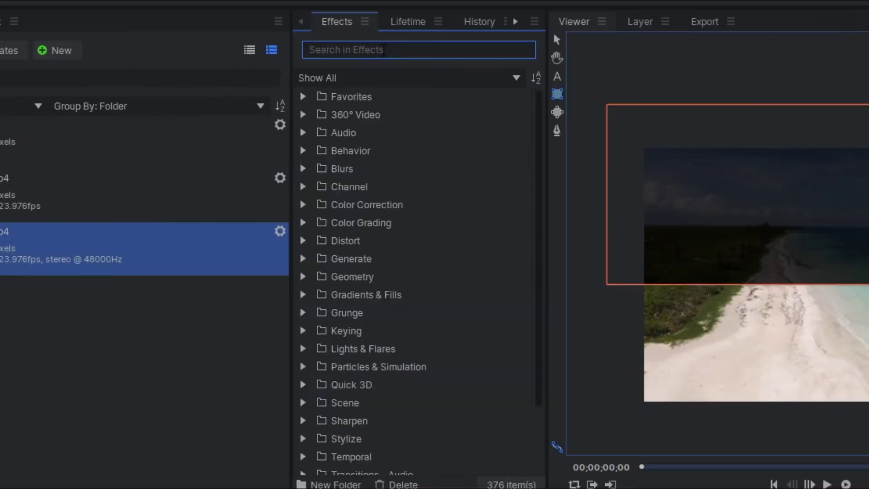
{"action": "type", "text": "1080"}
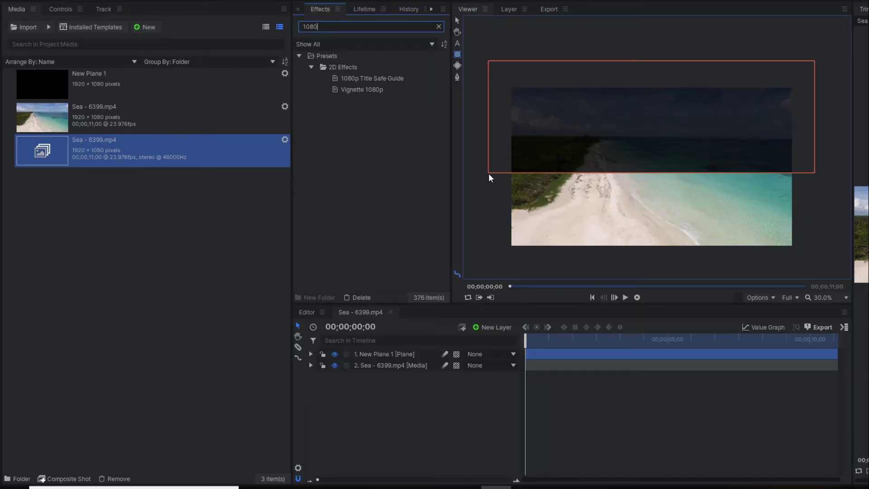
{"action": "left_click", "coordinate": [354, 79]}
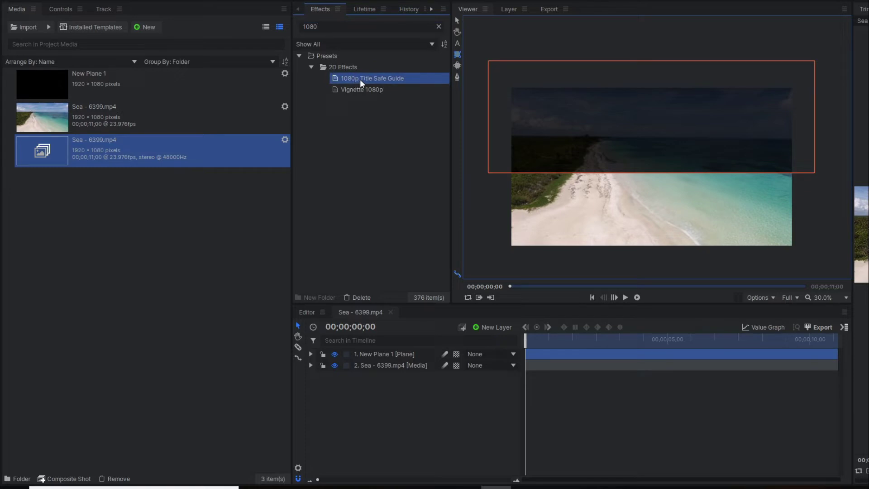
{"action": "left_click_drag", "start_coordinate": [359, 80], "coordinate": [374, 352]}
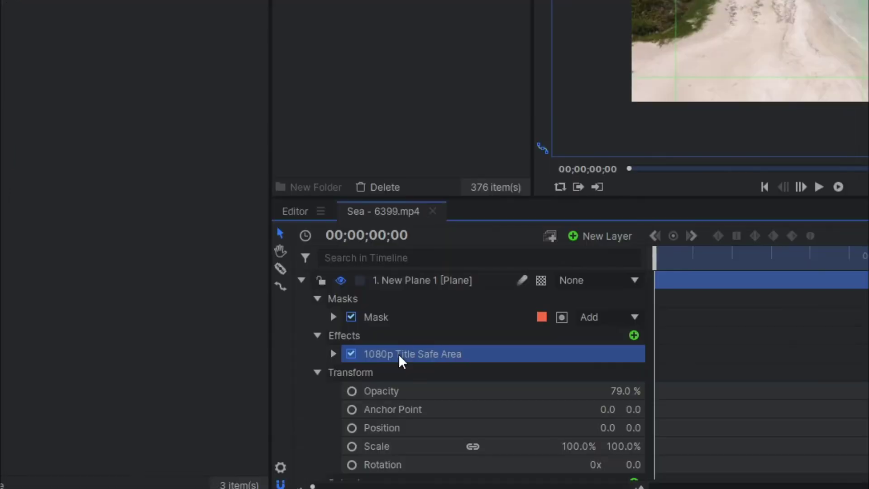
{"action": "left_click", "coordinate": [334, 354]}
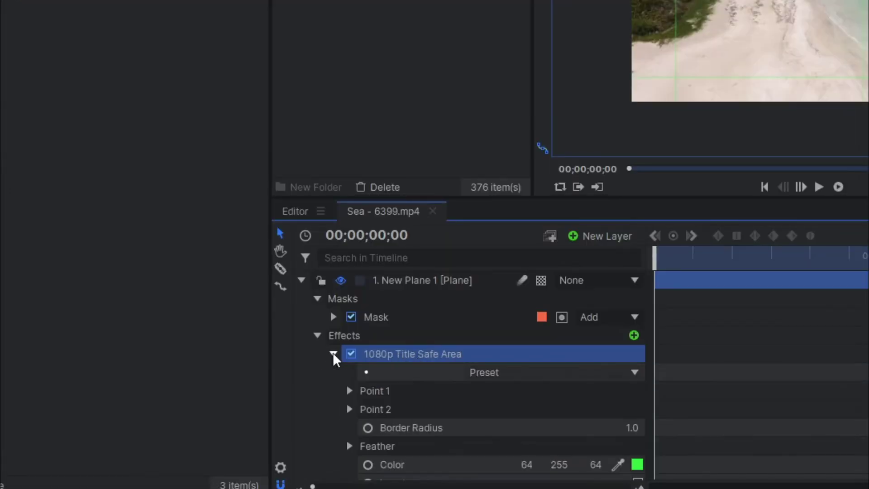
{"action": "left_click", "coordinate": [333, 354]}
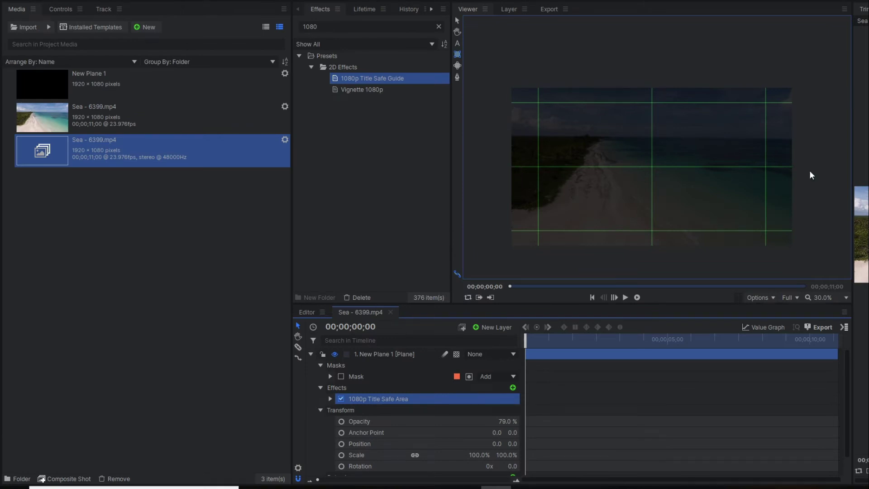
- Re-enable the plane's mask and raise its bottom edge slightly
{"action": "left_click", "coordinate": [341, 376]}
{"action": "left_click", "coordinate": [361, 375]}
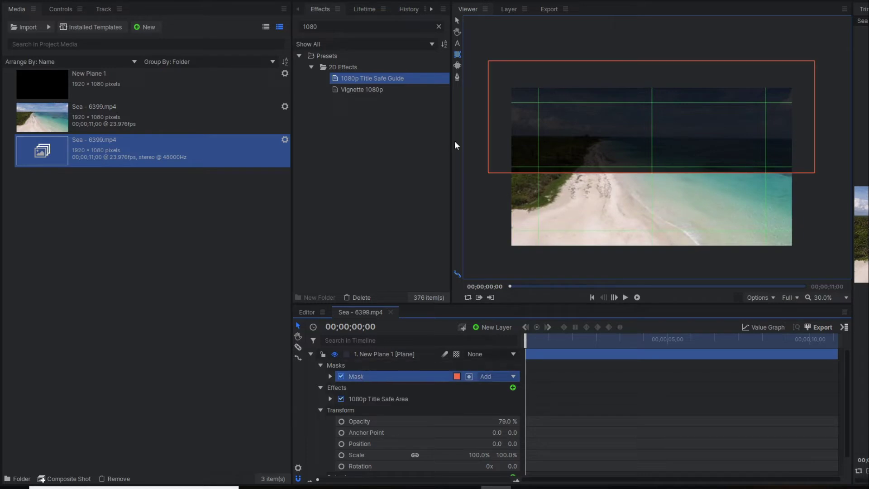
{"action": "left_click", "coordinate": [457, 21]}
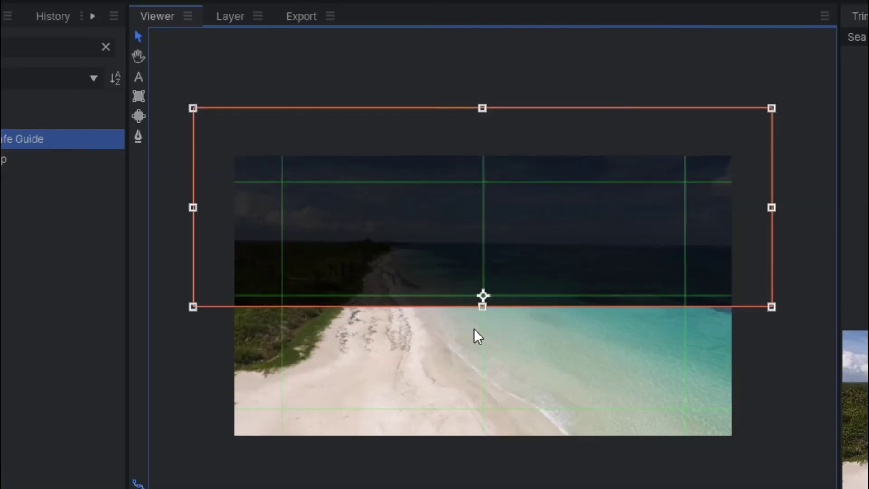
{"action": "scroll", "coordinate": [484, 302], "scroll_direction": "up", "scroll_amount": 2}
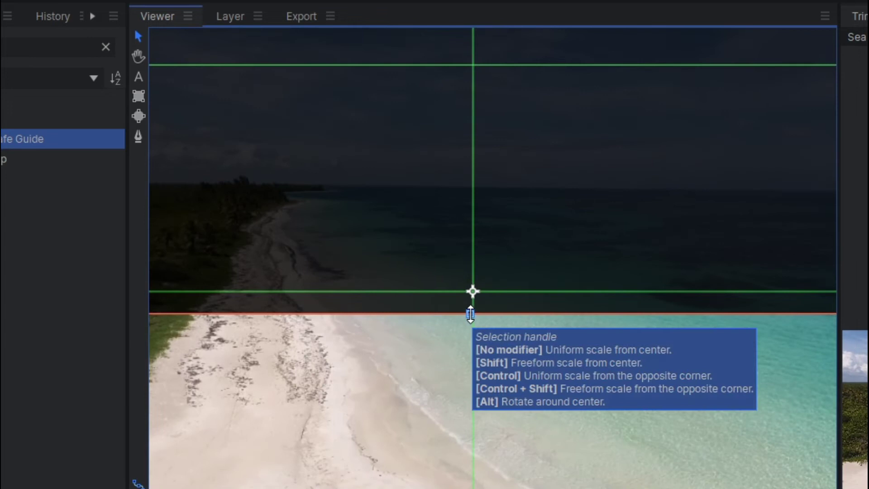
{"action": "left_click_drag", "start_coordinate": [470, 314], "coordinate": [480, 290]}
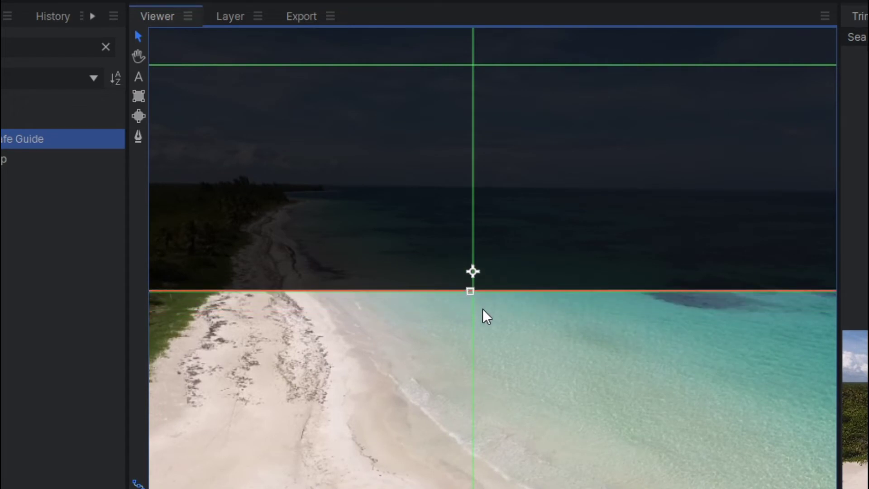
{"action": "scroll", "coordinate": [482, 311], "scroll_direction": "down", "scroll_amount": 2}
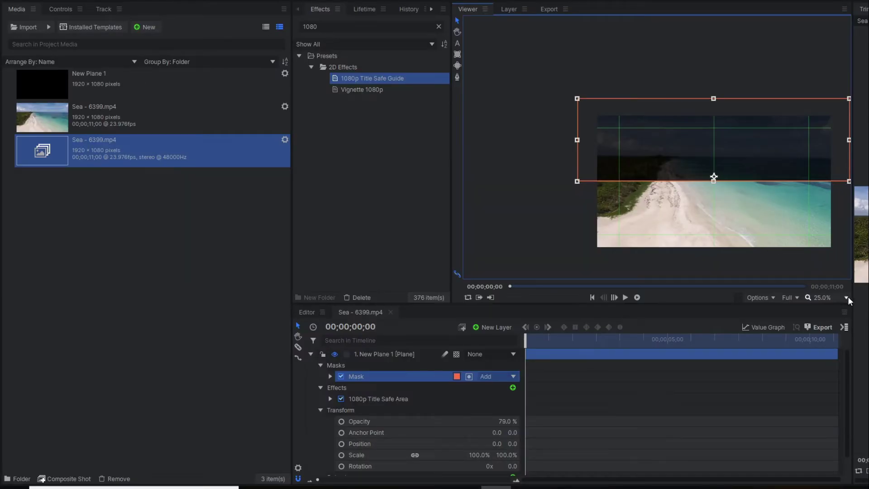
- Set the plane to 100% opacity and delete the 1080p Title Safe Area effect
{"action": "left_click", "coordinate": [845, 297]}
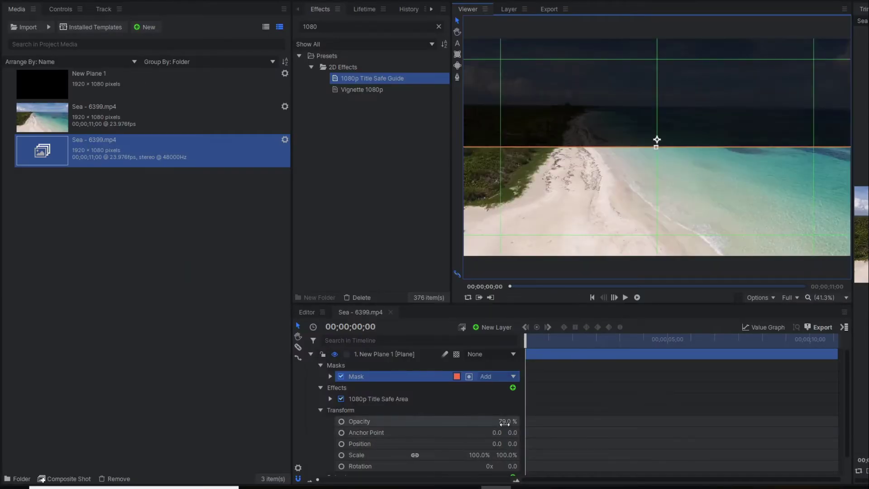
{"action": "left_click_drag", "start_coordinate": [506, 420], "coordinate": [536, 421]}
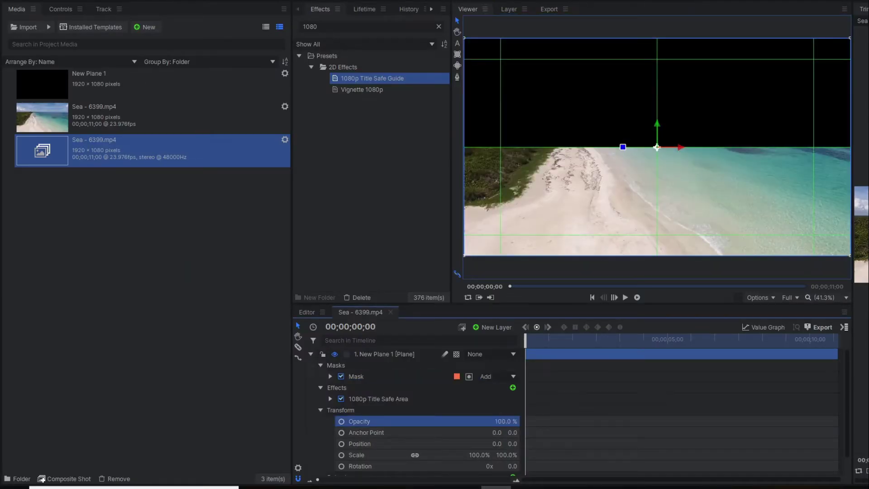
{"action": "left_click", "coordinate": [317, 354]}
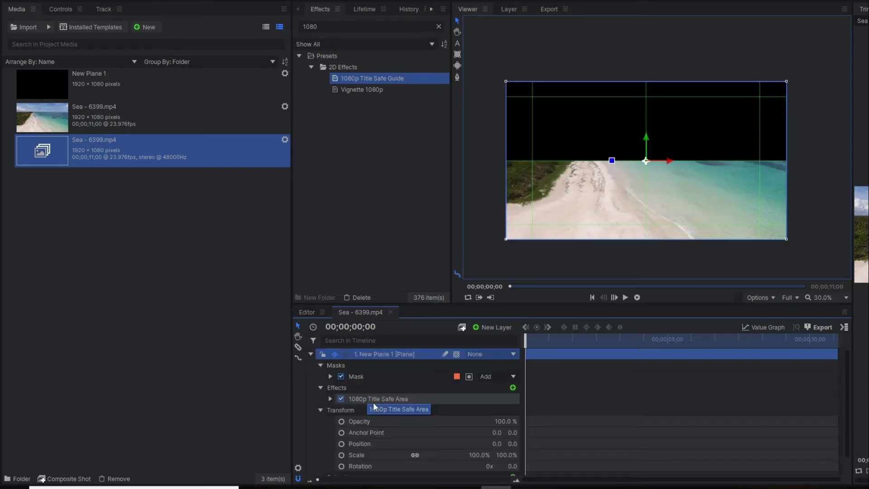
{"action": "left_click", "coordinate": [369, 399]}
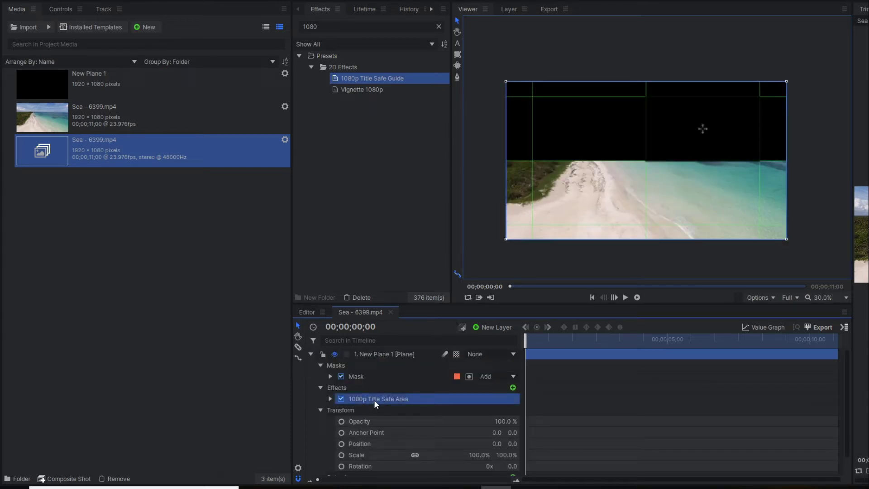
{"action": "key", "text": "Delete"}
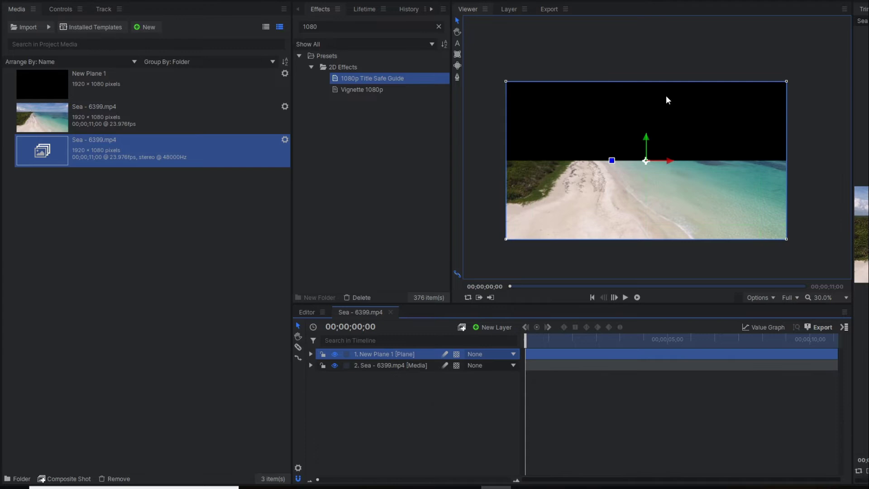
- Rename the plane layer 'upper' and duplicate it with Ctrl+D
{"action": "double_click", "coordinate": [386, 355]}
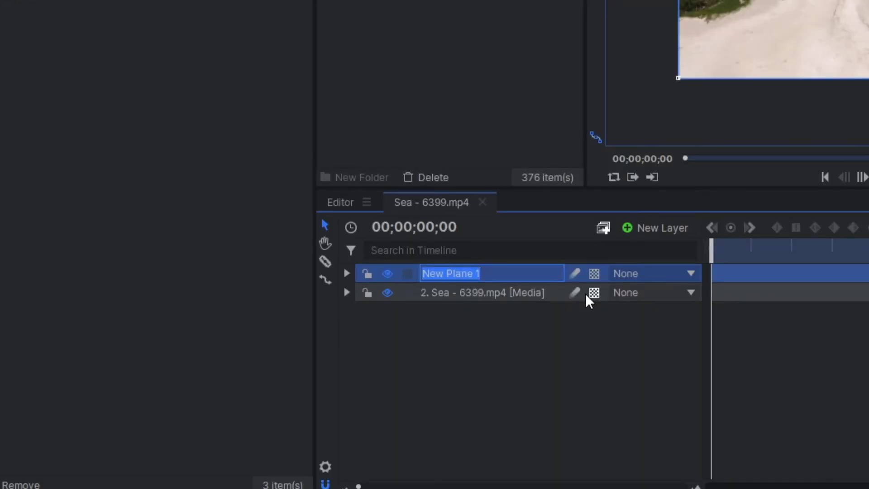
{"action": "type", "text": "upper"}
{"action": "key", "text": "Return"}
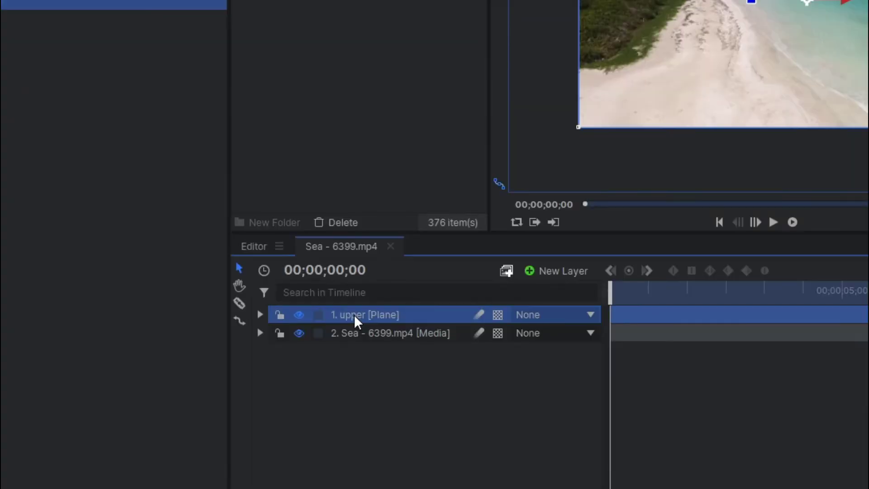
{"action": "key", "text": "ctrl+d"}
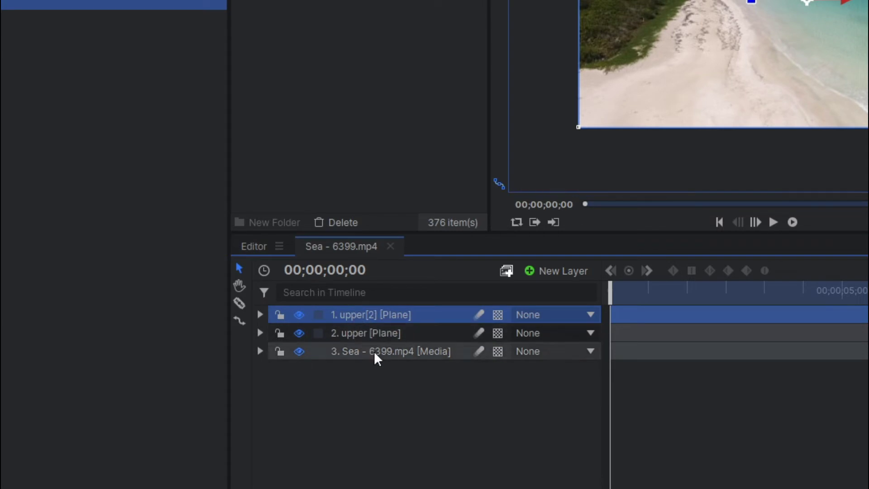
- Rename the duplicate 'bottom' and inspect its mask
{"action": "left_click", "coordinate": [353, 336]}
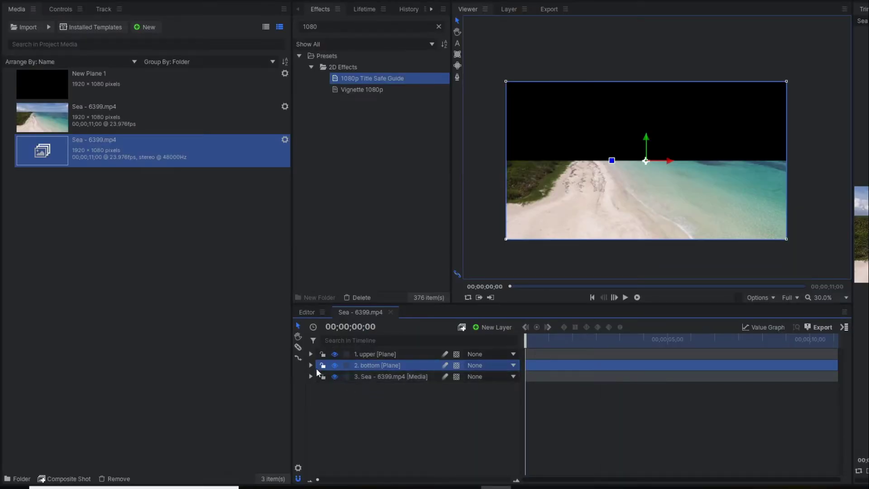
{"action": "left_click", "coordinate": [312, 365]}
{"action": "left_click", "coordinate": [321, 376]}
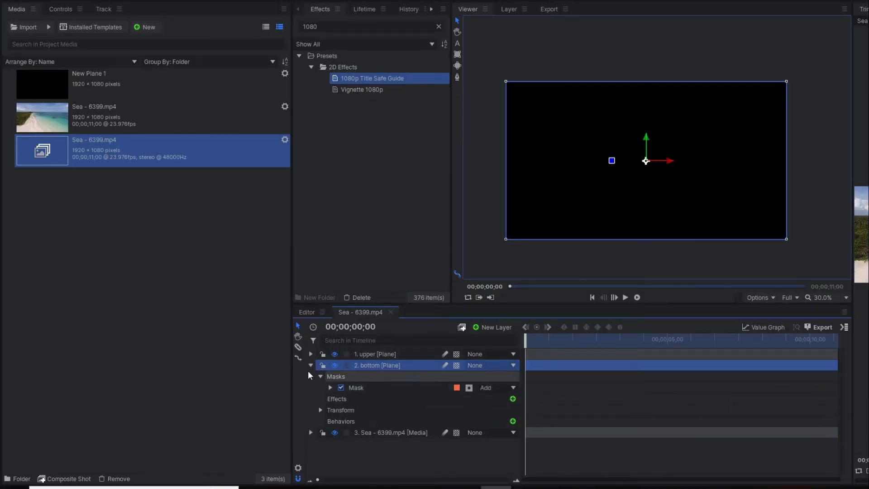
{"action": "left_click", "coordinate": [311, 366]}
{"action": "left_click", "coordinate": [353, 354]}
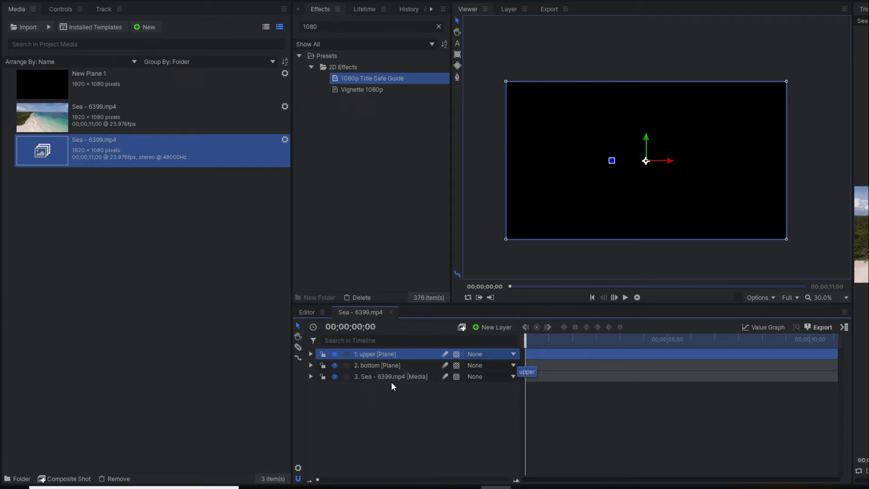
- Test sliding the upper bar up and the bottom bar down, undoing the bottom move
{"action": "left_click_drag", "start_coordinate": [640, 169], "coordinate": [639, 138]}
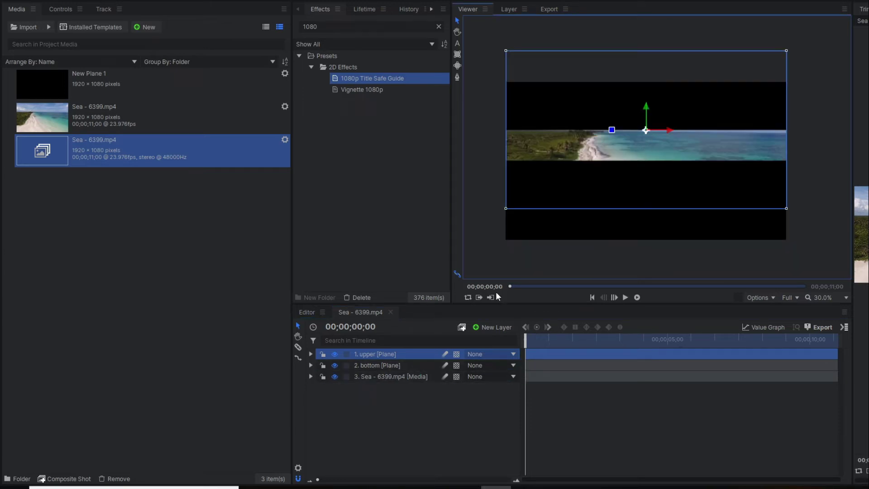
{"action": "left_click", "coordinate": [381, 368]}
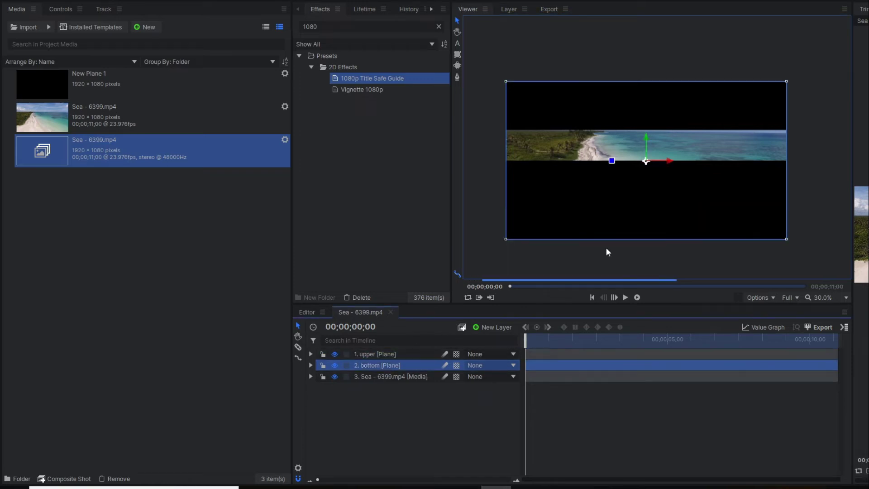
{"action": "left_click_drag", "start_coordinate": [648, 139], "coordinate": [630, 187]}
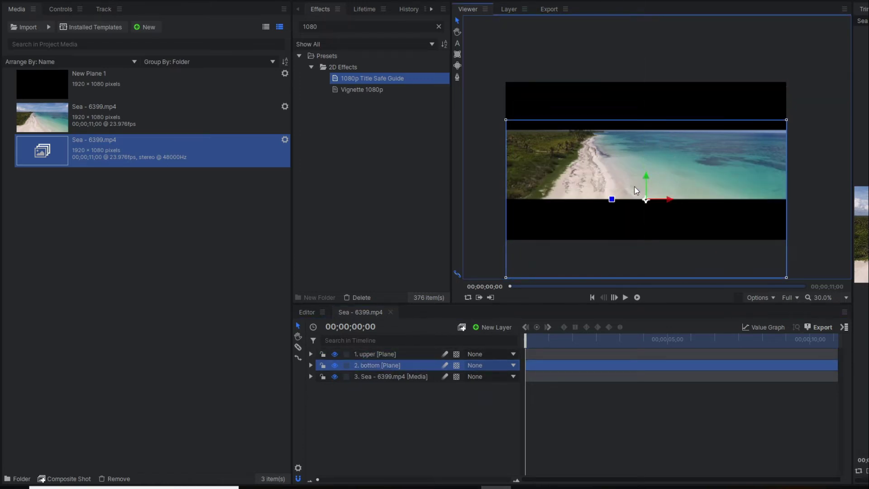
{"action": "key", "text": "ctrl+z"}
{"action": "key", "text": "ctrl+z"}
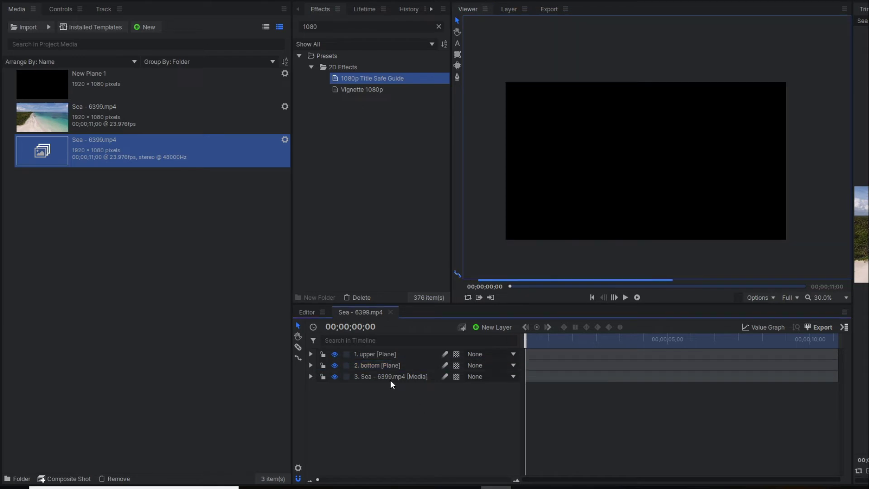
- Keyframe the upper bar's Position so it slides up by about 4 seconds 20
{"action": "left_click", "coordinate": [375, 354]}
{"action": "double_click", "coordinate": [362, 357]}
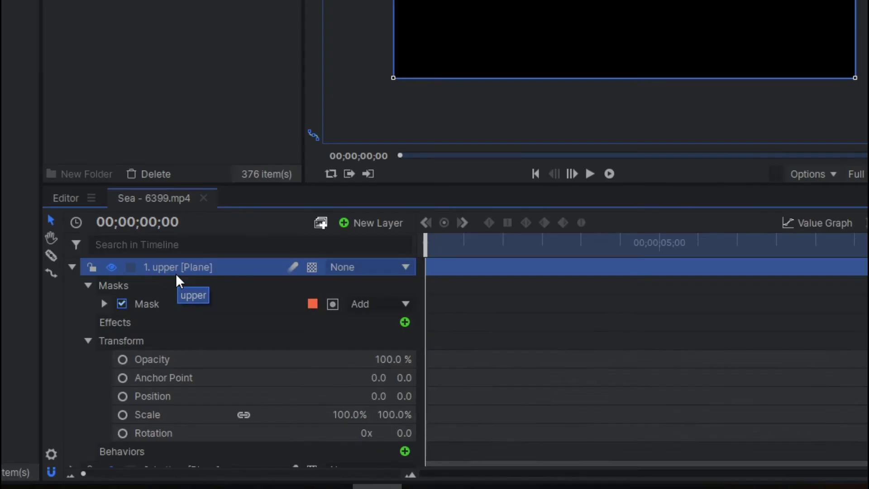
{"action": "left_click", "coordinate": [123, 397]}
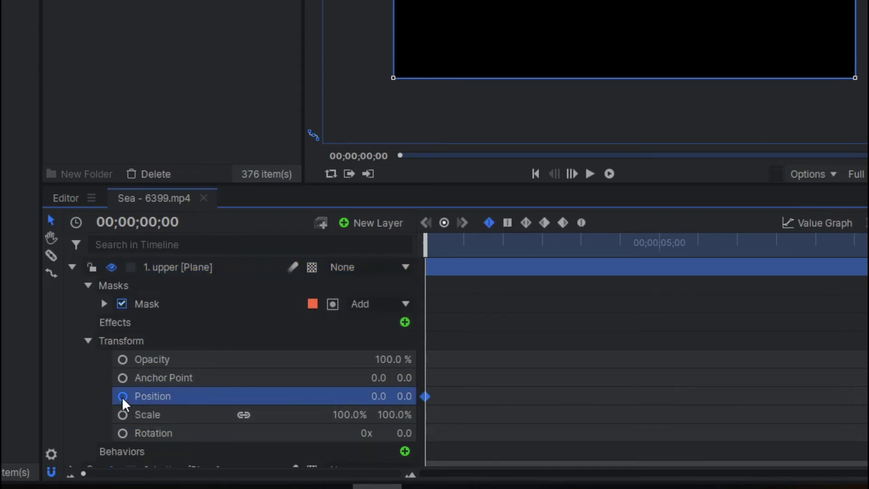
{"action": "left_click_drag", "start_coordinate": [425, 246], "coordinate": [585, 289]}
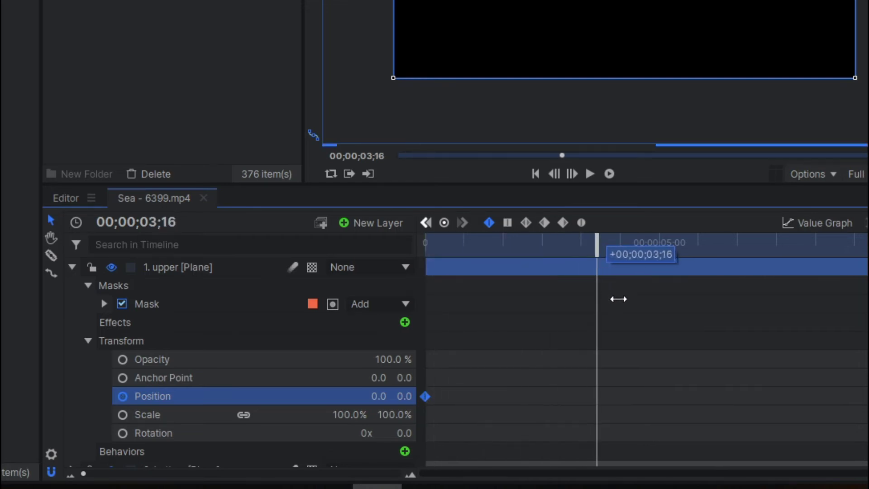
{"action": "left_click_drag", "start_coordinate": [584, 289], "coordinate": [651, 310]}
{"action": "left_click_drag", "start_coordinate": [400, 395], "coordinate": [668, 395]}
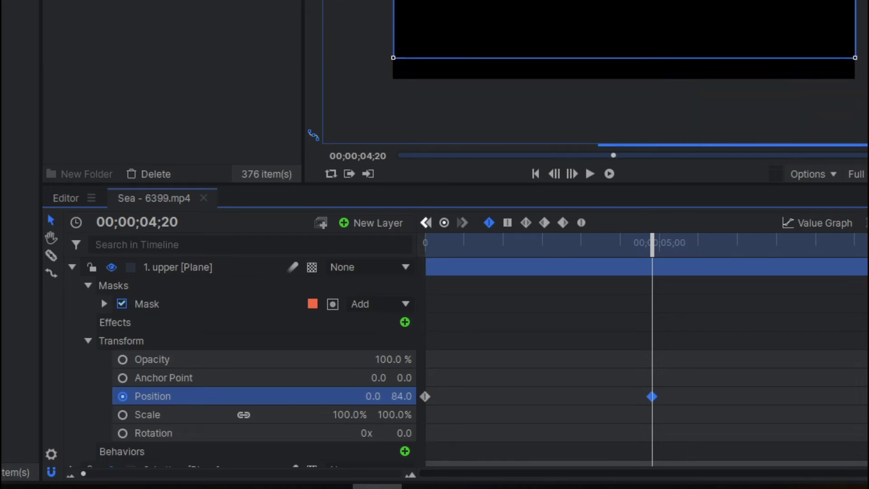
{"action": "left_click_drag", "start_coordinate": [508, 432], "coordinate": [523, 432]}
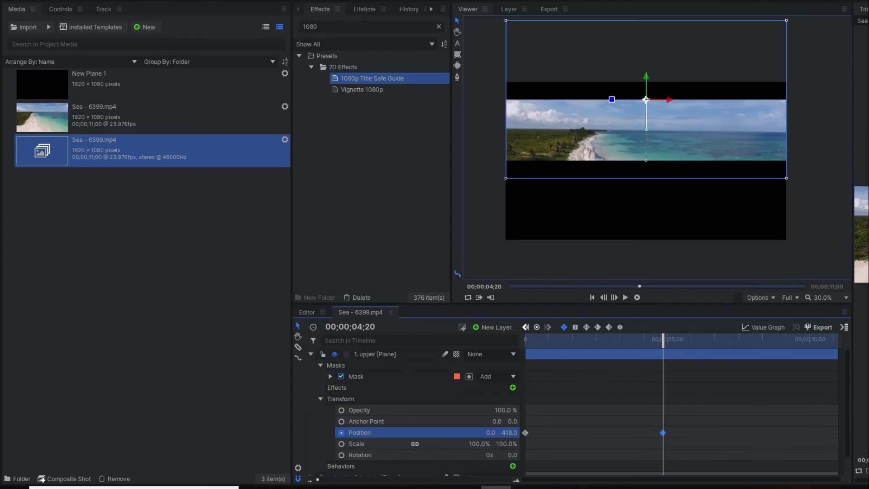
- Drag the upper bar's end keyframe later and preview the slide
{"action": "left_click_drag", "start_coordinate": [537, 342], "coordinate": [522, 343]}
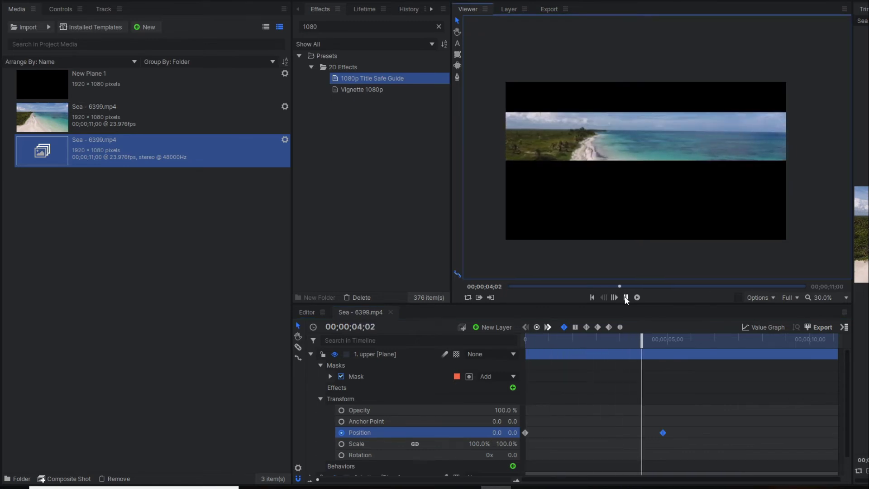
{"action": "left_click", "coordinate": [626, 298]}
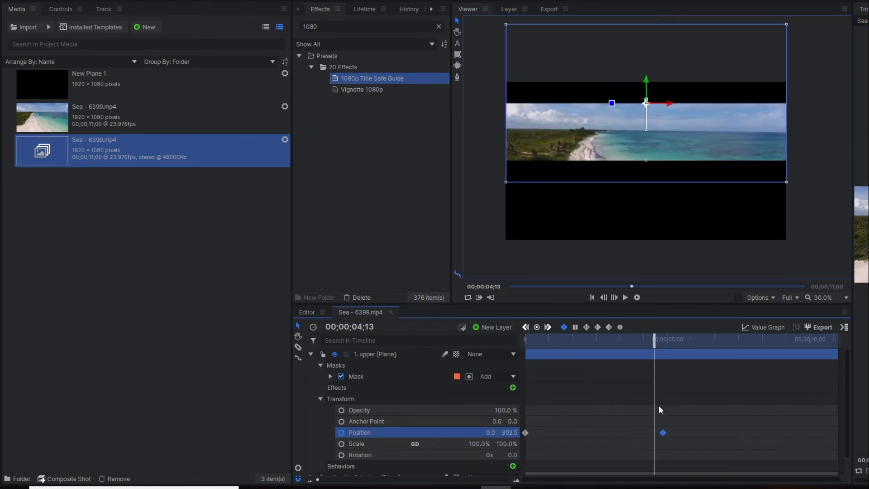
{"action": "left_click_drag", "start_coordinate": [662, 433], "coordinate": [693, 433]}
{"action": "left_click", "coordinate": [534, 339]}
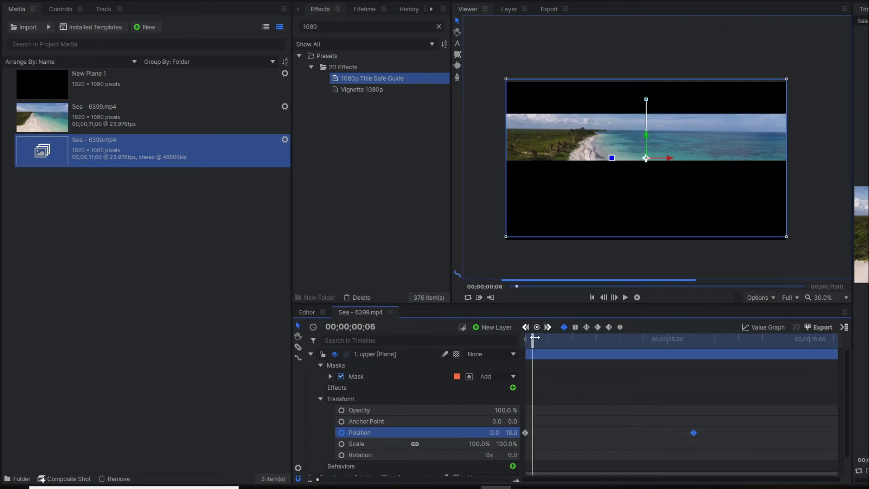
{"action": "left_click", "coordinate": [625, 297]}
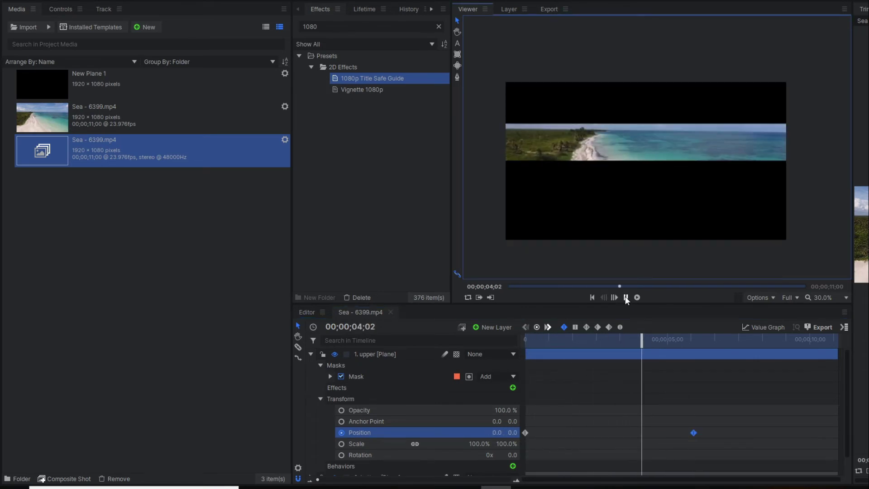
{"action": "left_click", "coordinate": [625, 297]}
{"action": "left_click", "coordinate": [528, 336]}
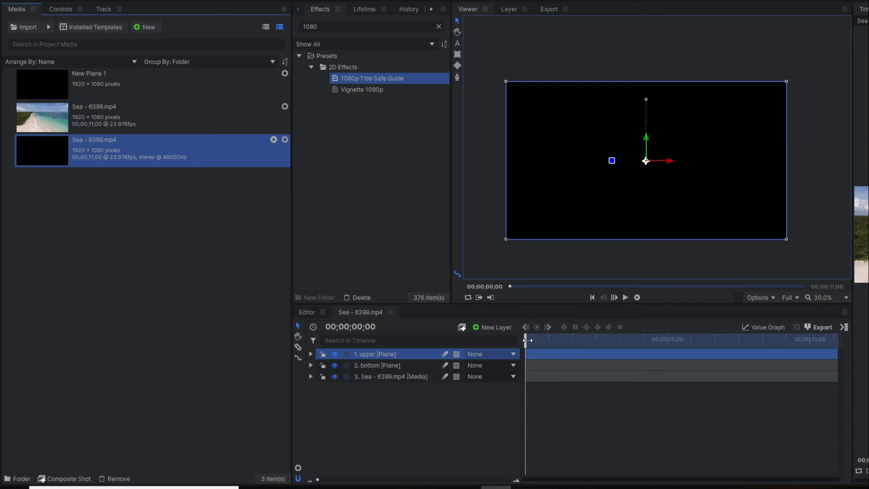
- Expand the bottom plane layer and its Transform properties
{"action": "left_click", "coordinate": [401, 365]}
{"action": "left_click", "coordinate": [311, 365]}
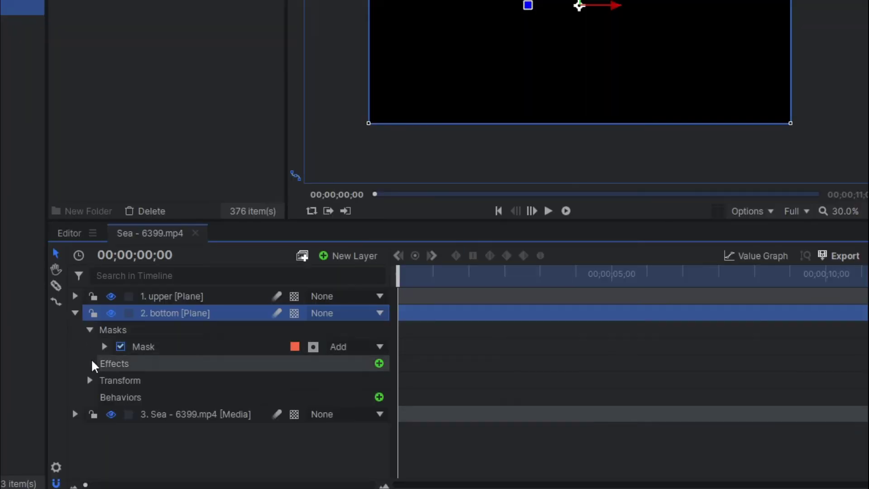
{"action": "left_click", "coordinate": [90, 380]}
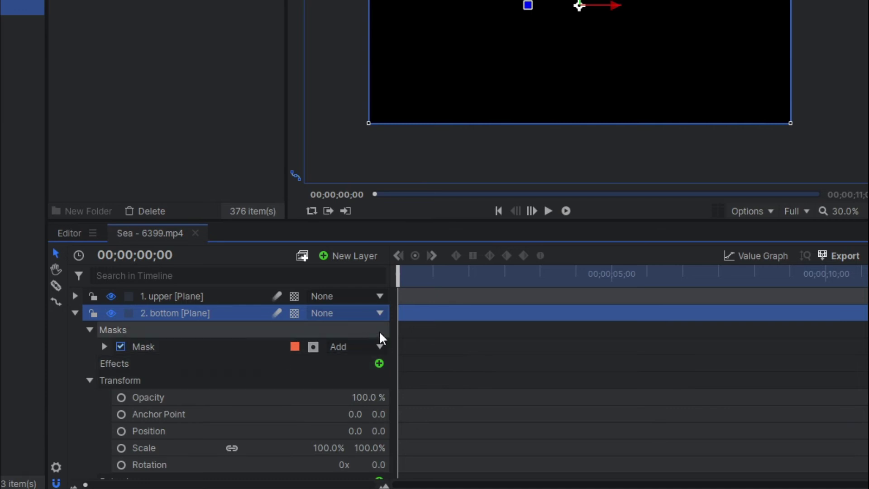
{"action": "scroll", "coordinate": [305, 343], "scroll_direction": "down", "scroll_amount": 1}
{"action": "scroll", "coordinate": [136, 340], "scroll_direction": "up", "scroll_amount": 1}
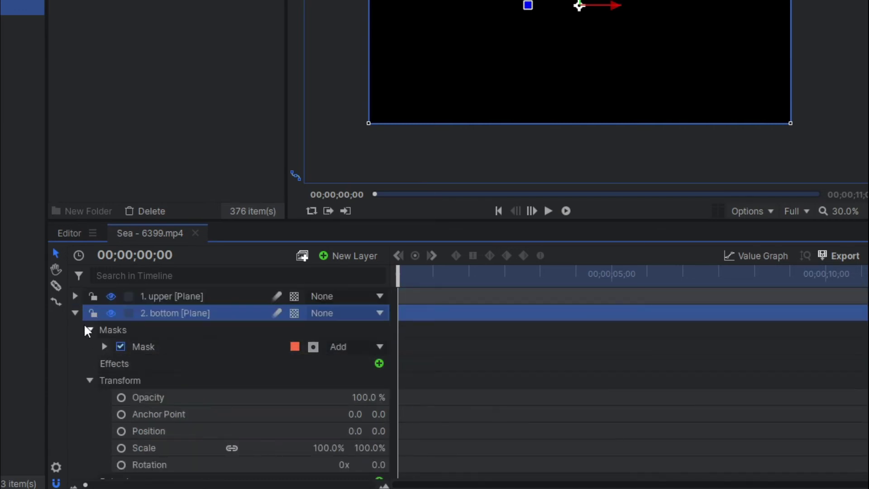
- Check the upper bar's end keyframe: Position 0.0, 418.0 at 05;22
{"action": "left_click", "coordinate": [76, 297]}
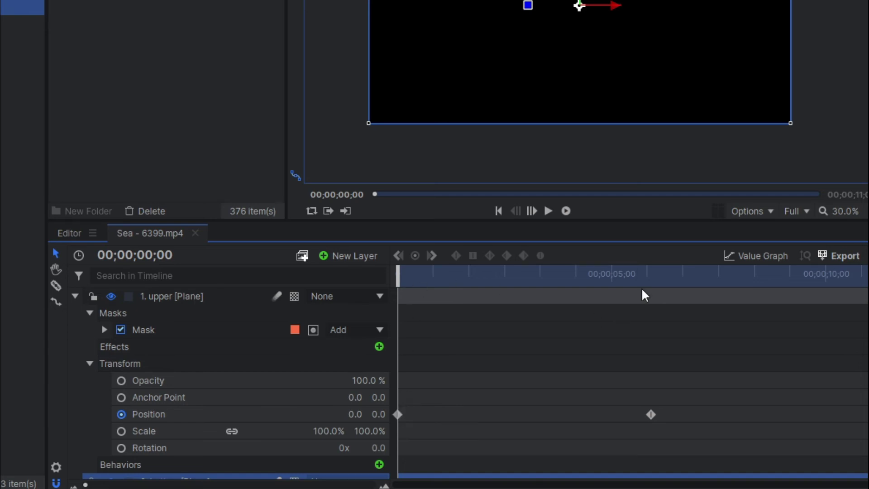
{"action": "left_click", "coordinate": [645, 273]}
{"action": "left_click_drag", "start_coordinate": [647, 273], "coordinate": [651, 273]}
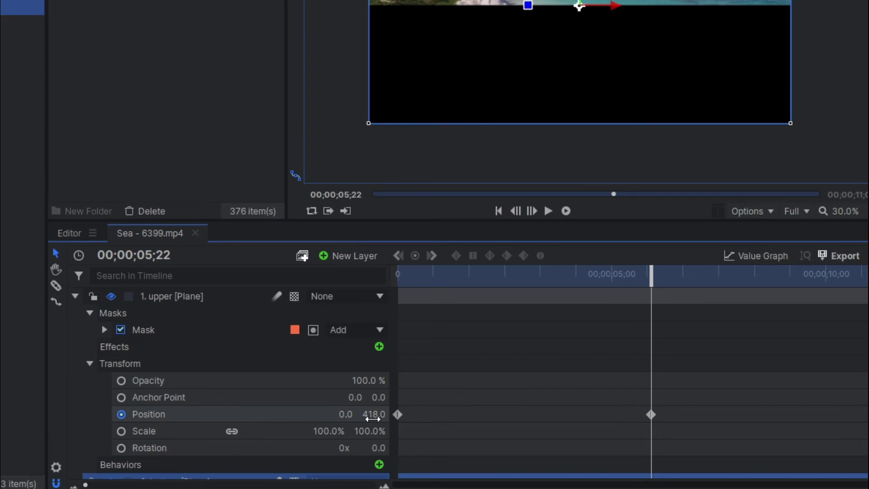
{"action": "scroll", "coordinate": [478, 359], "scroll_direction": "down", "scroll_amount": 3}
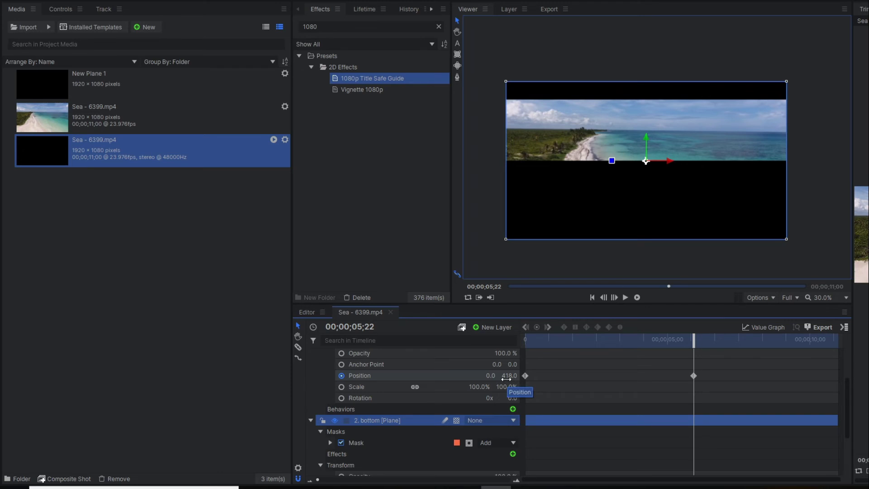
{"action": "scroll", "coordinate": [378, 422], "scroll_direction": "down", "scroll_amount": 2}
{"action": "scroll", "coordinate": [378, 422], "scroll_direction": "up", "scroll_amount": 1}
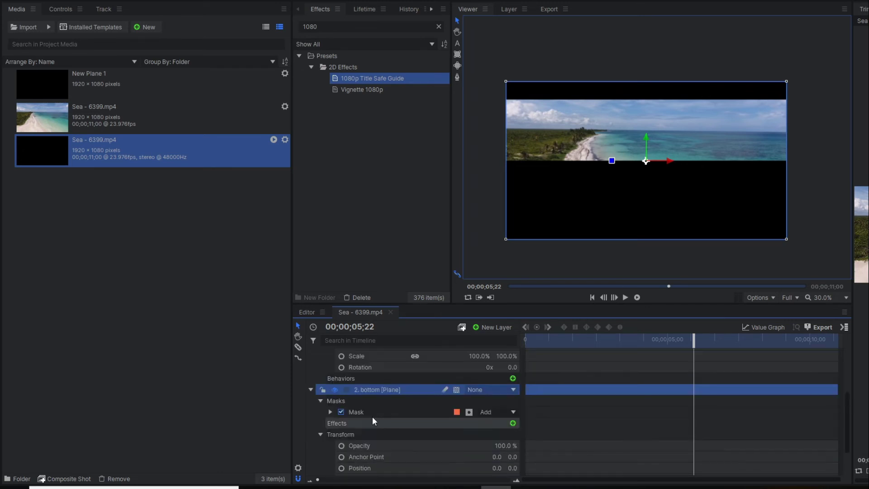
{"action": "scroll", "coordinate": [327, 426], "scroll_direction": "down", "scroll_amount": 1}
- Keyframe the bottom bar's Position at 00;00 and lower at 05;22, then play it back
{"action": "key", "text": "Home"}
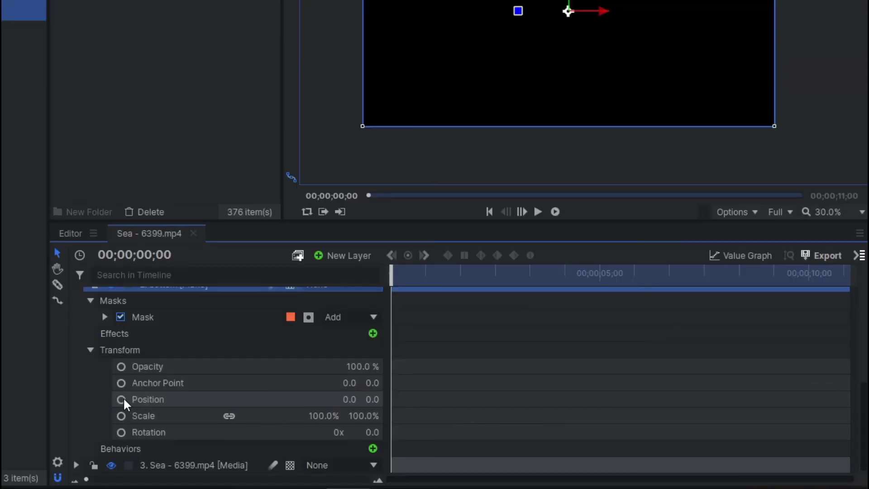
{"action": "left_click", "coordinate": [122, 399]}
{"action": "left_click_drag", "start_coordinate": [391, 298], "coordinate": [645, 322]}
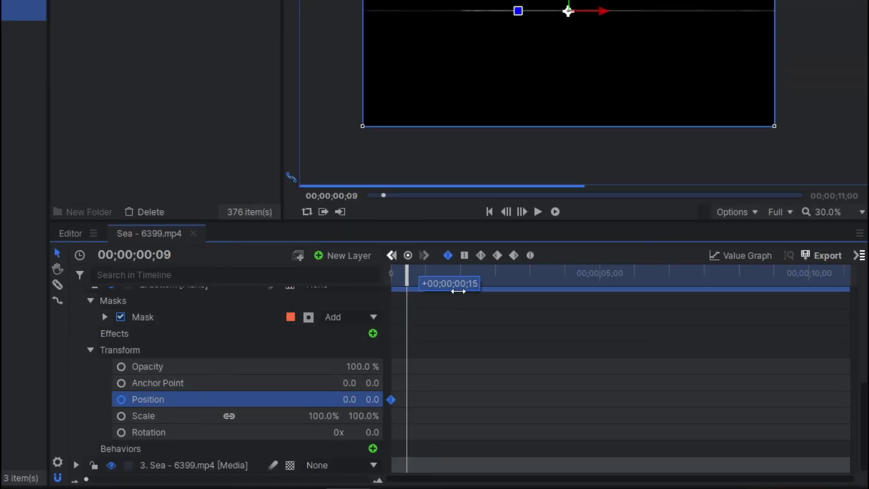
{"action": "left_click", "coordinate": [645, 323]}
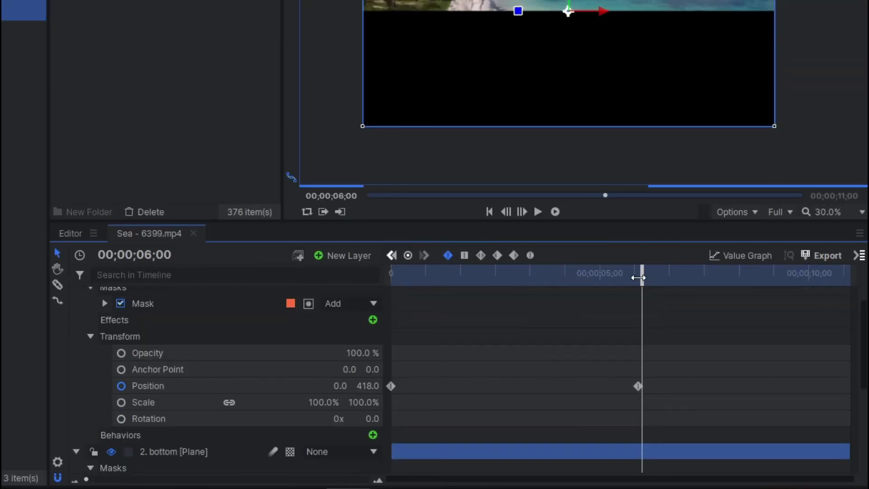
{"action": "left_click_drag", "start_coordinate": [641, 275], "coordinate": [636, 278]}
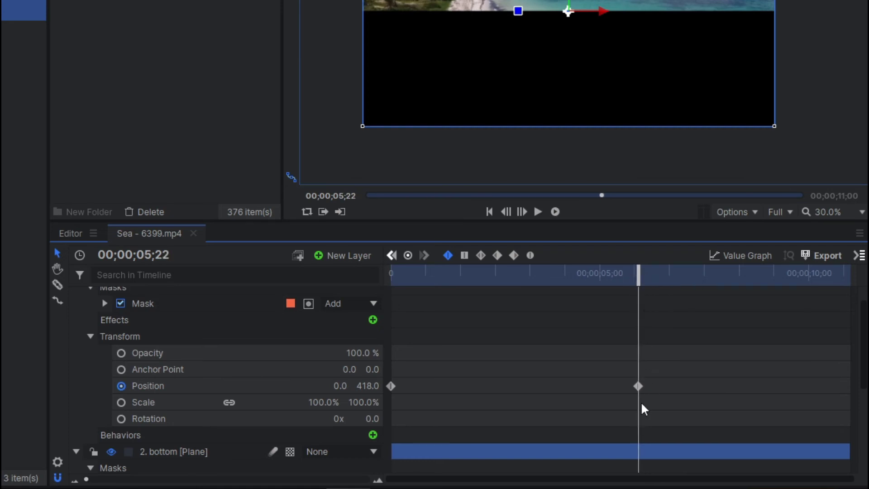
{"action": "left_click", "coordinate": [638, 386]}
{"action": "scroll", "coordinate": [503, 377], "scroll_direction": "down", "scroll_amount": 3}
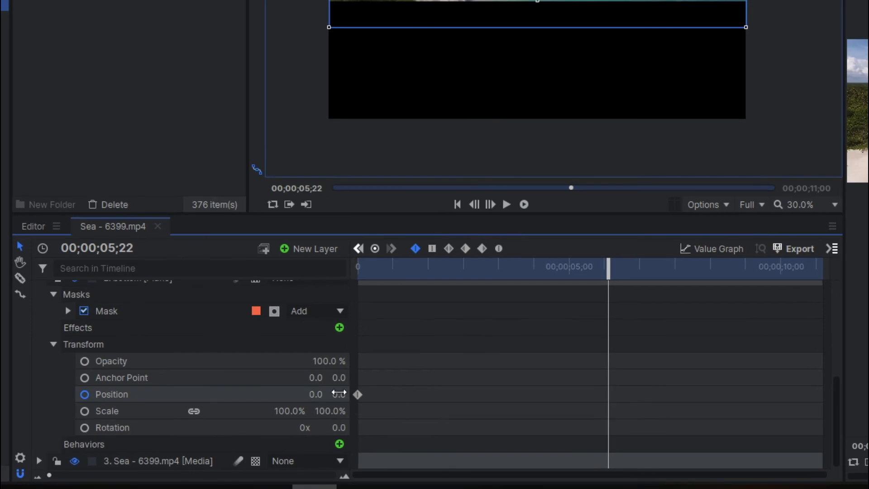
{"action": "left_click_drag", "start_coordinate": [338, 393], "coordinate": [345, 401]}
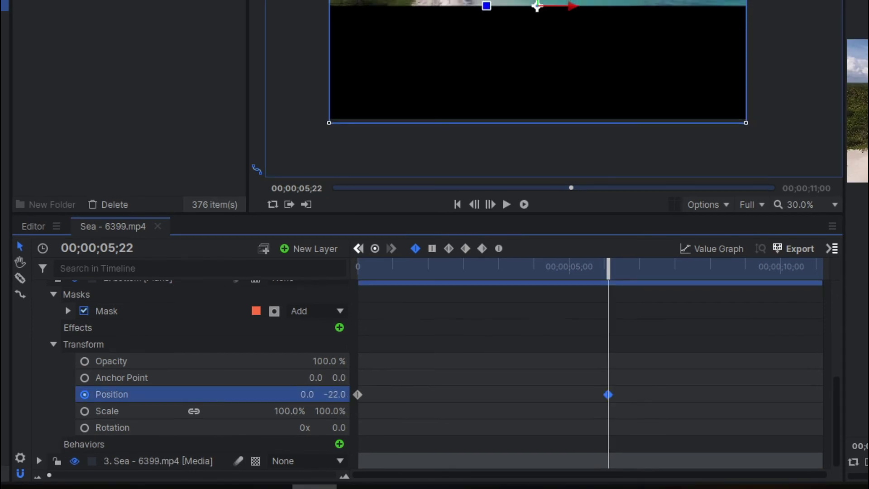
{"action": "type", "text": "-"}
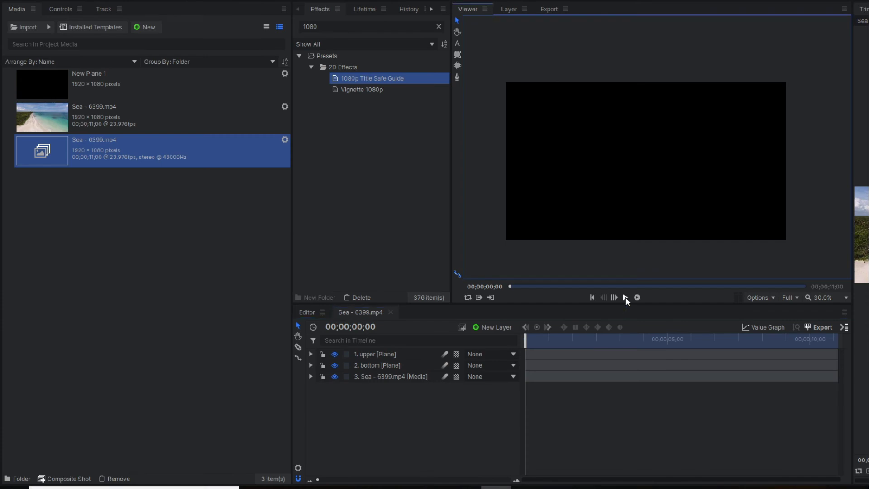
{"action": "left_click", "coordinate": [625, 297]}
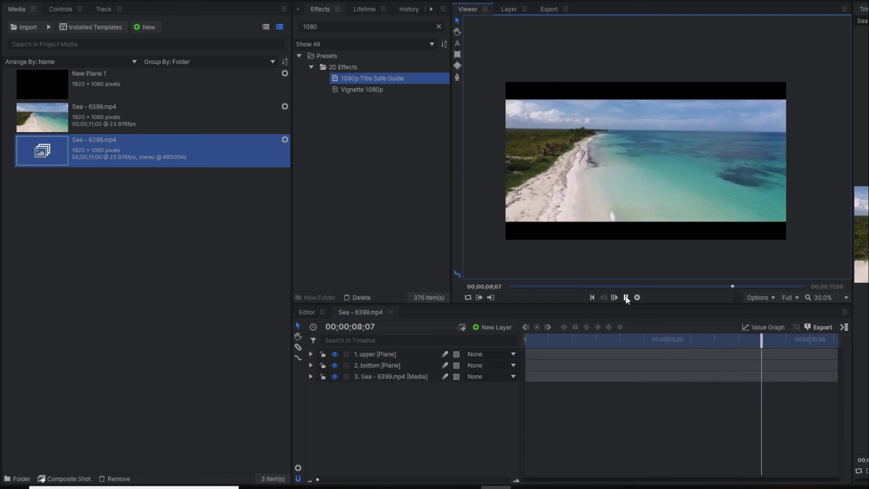
{"action": "left_click", "coordinate": [625, 296]}
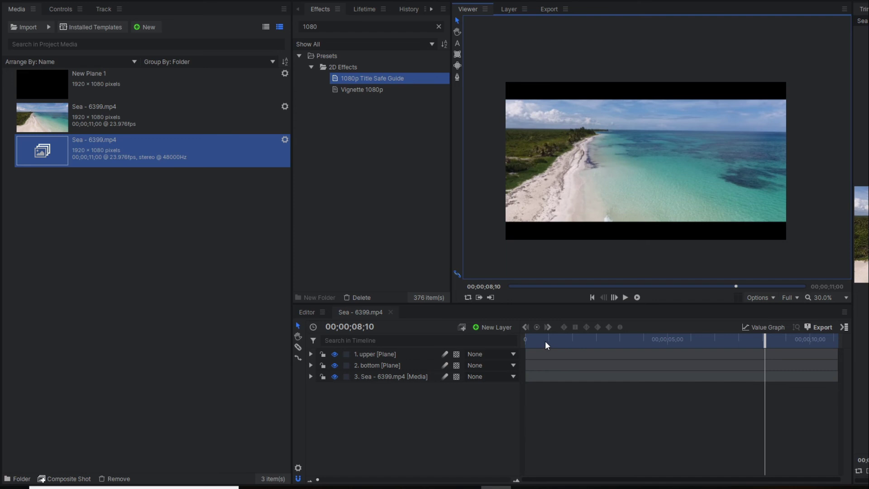